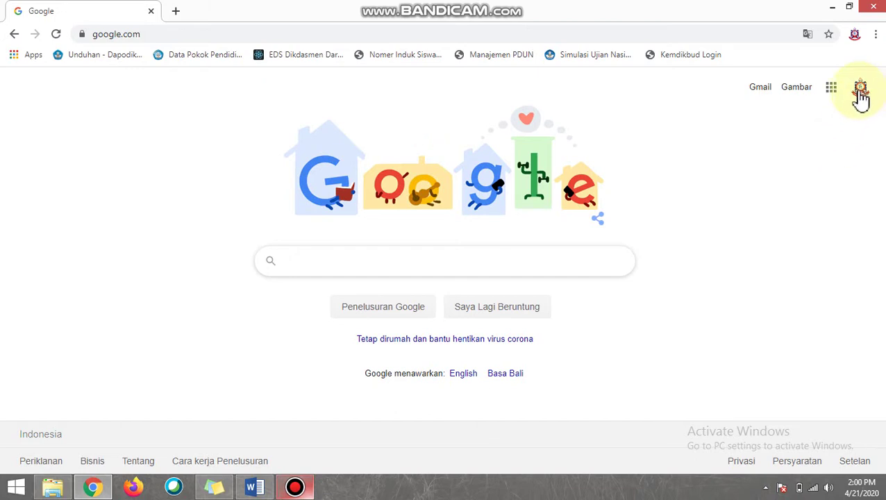
Go to drive.google.com and open the Soal Latihan Grammar form that was edited today
{"action": "left_click", "coordinate": [186, 33]}
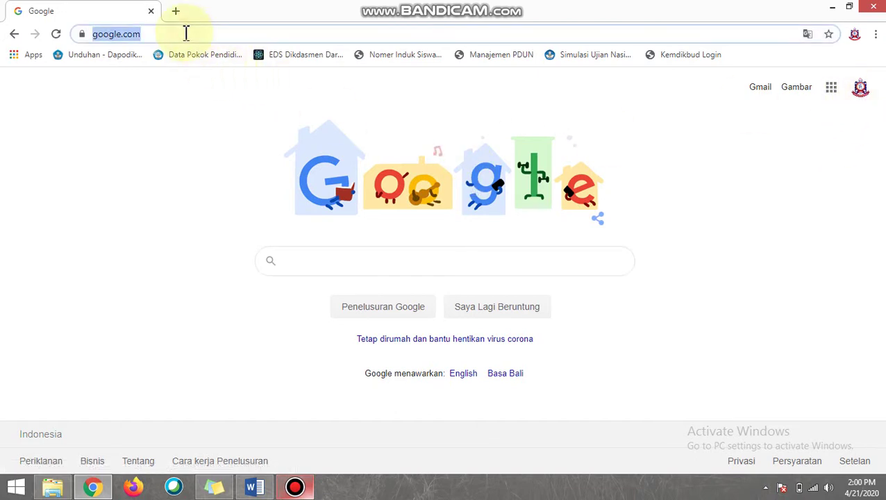
{"action": "type", "text": "DRIVE.G"}
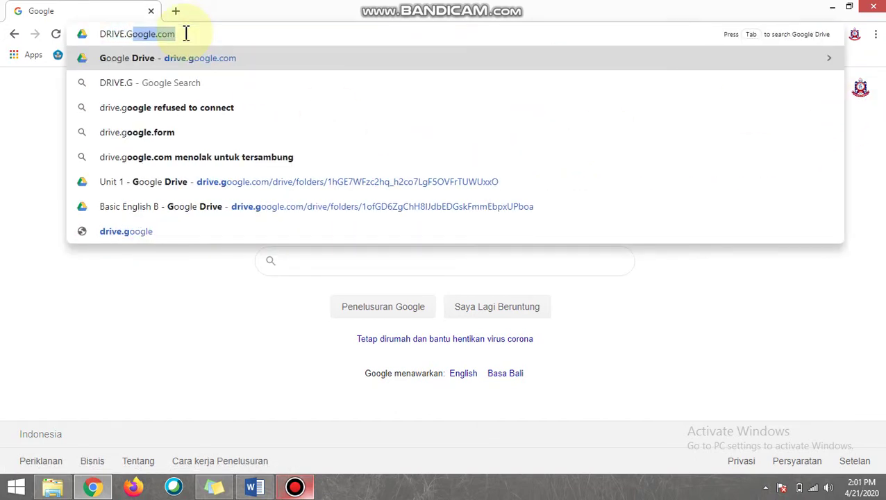
{"action": "type", "text": "OOGLE.COM"}
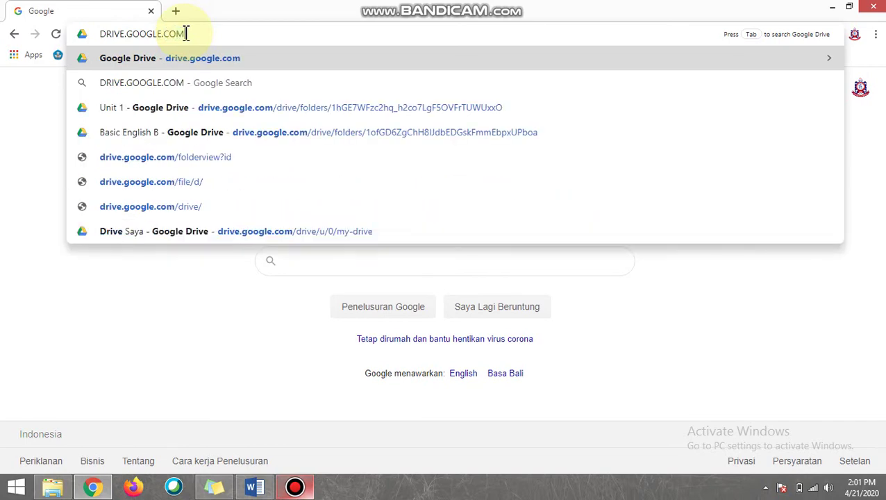
{"action": "key", "text": "Return"}
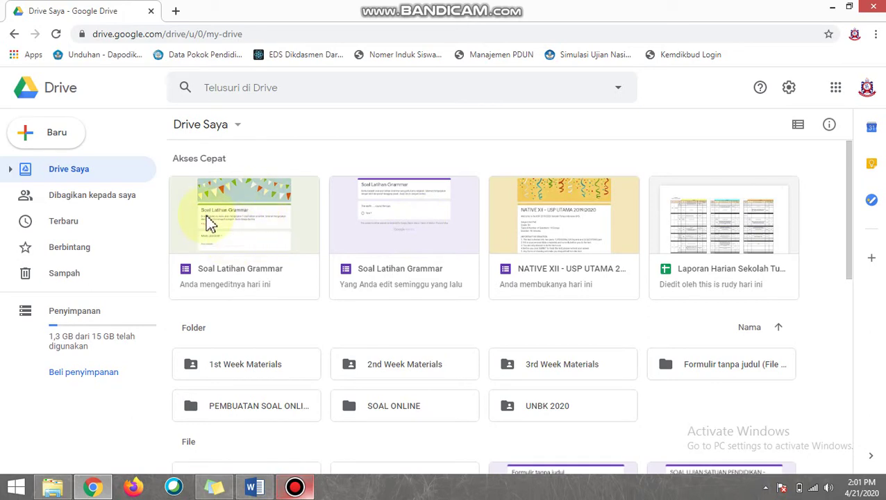
{"action": "left_click", "coordinate": [254, 233]}
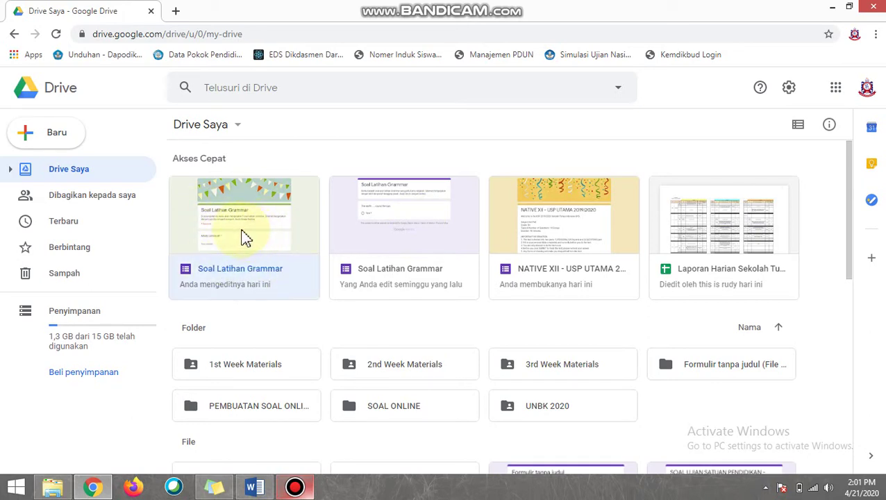
{"action": "double_click", "coordinate": [243, 235]}
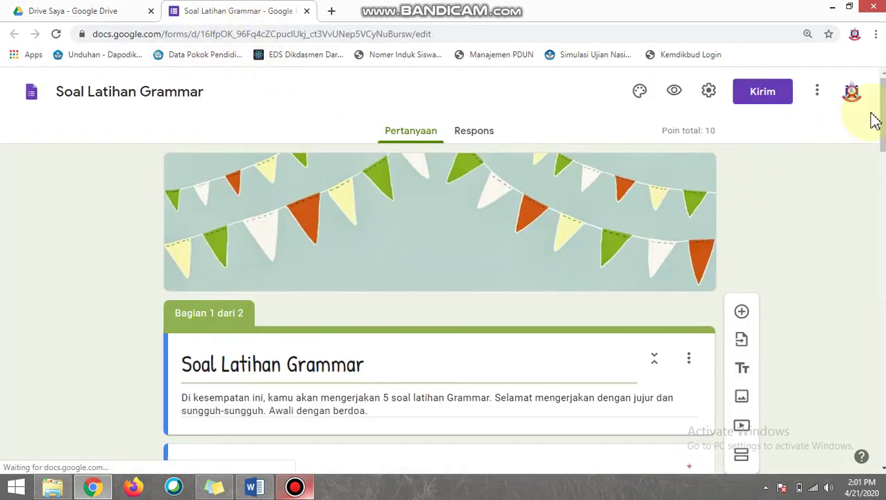
Look through the form's identity fields and grammar questions, ending back at the form header
{"action": "scroll", "coordinate": [439, 277], "scroll_direction": "down", "scroll_amount": 6}
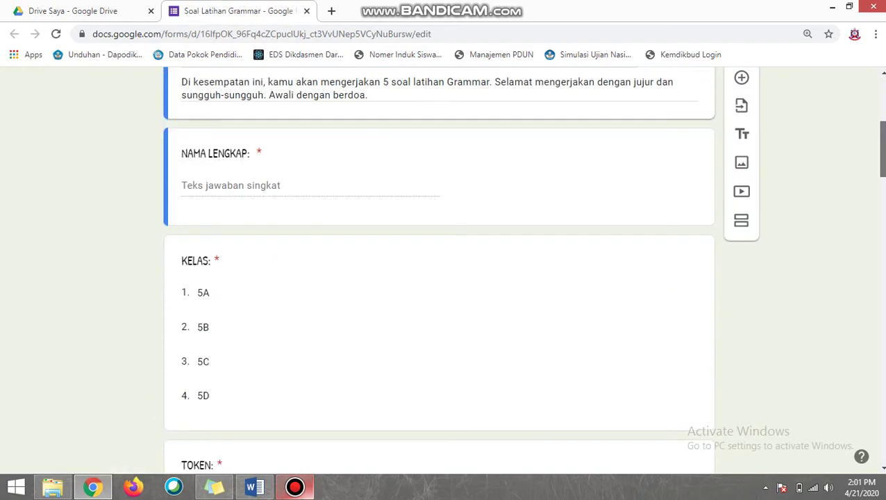
{"action": "scroll", "coordinate": [438, 277], "scroll_direction": "down", "scroll_amount": 12}
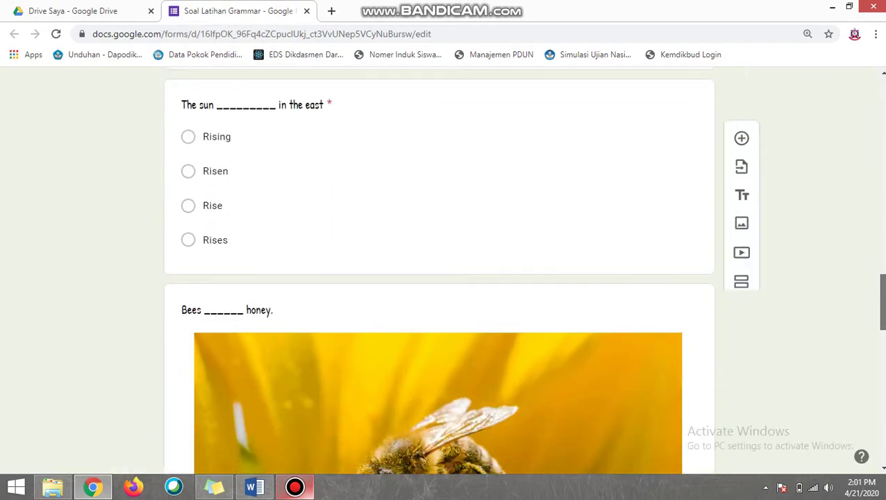
{"action": "scroll", "coordinate": [438, 278], "scroll_direction": "down", "scroll_amount": 4}
{"action": "scroll", "coordinate": [438, 277], "scroll_direction": "up", "scroll_amount": 15}
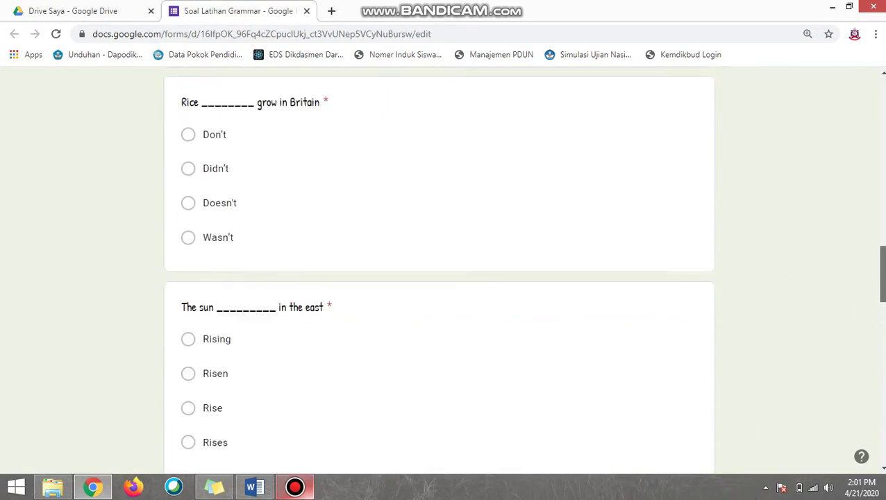
{"action": "scroll", "coordinate": [439, 278], "scroll_direction": "up", "scroll_amount": 4}
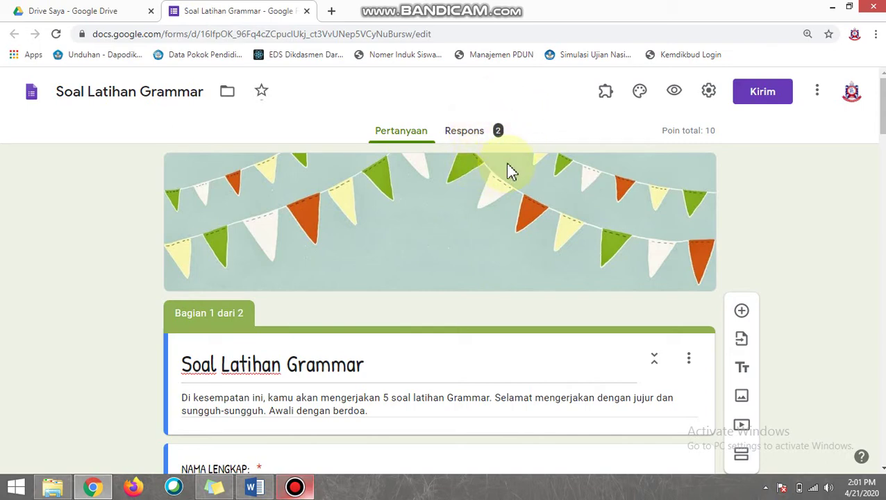
Open the form's responses and look over the Pertanyaan and Individual views, ending on the Ringkasan summary
{"action": "left_click", "coordinate": [469, 139]}
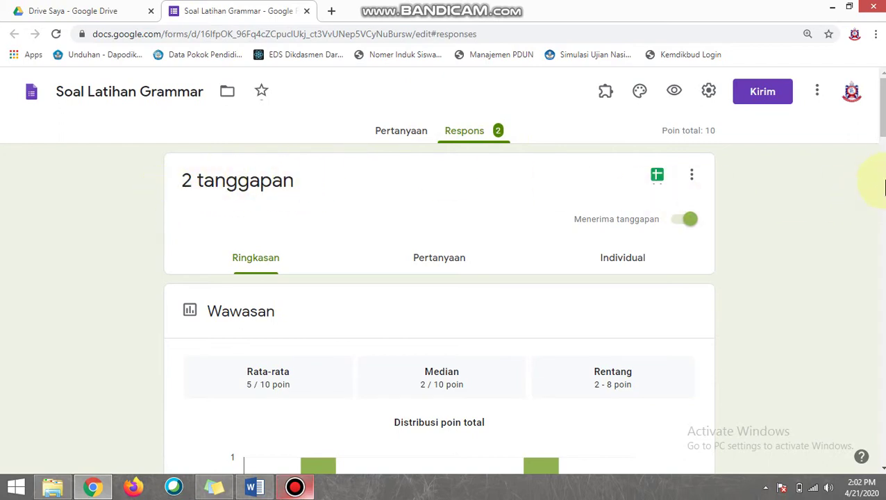
{"action": "scroll", "coordinate": [488, 133], "scroll_direction": "down", "scroll_amount": 3}
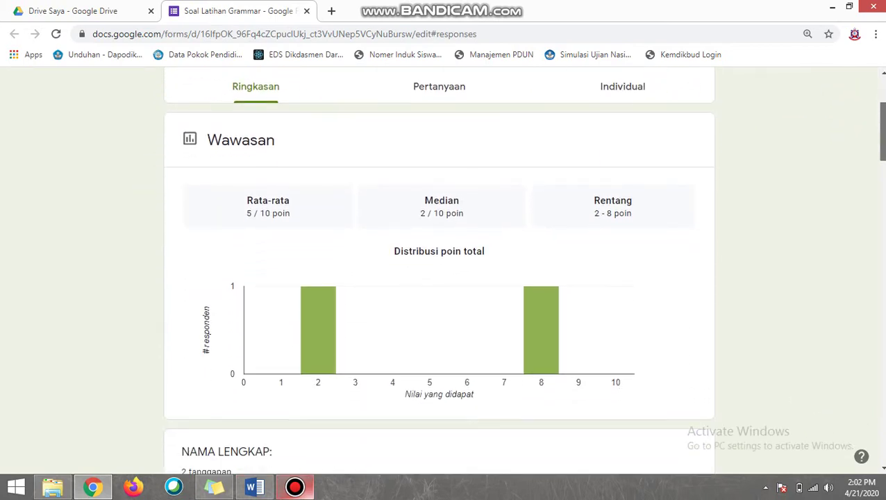
{"action": "left_click", "coordinate": [449, 100]}
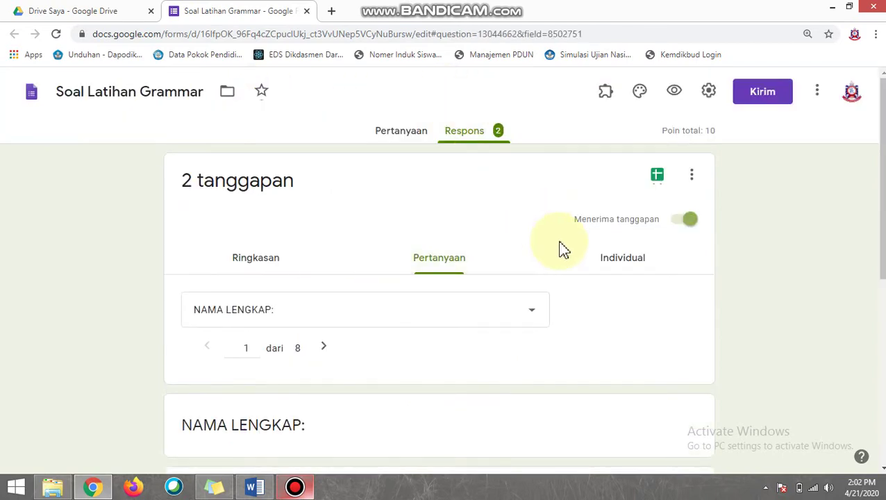
{"action": "left_click", "coordinate": [622, 266]}
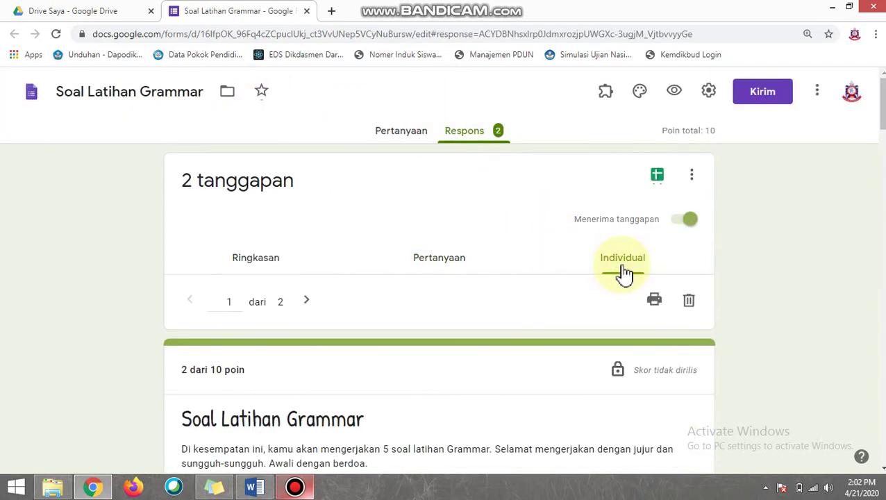
{"action": "left_click", "coordinate": [268, 273]}
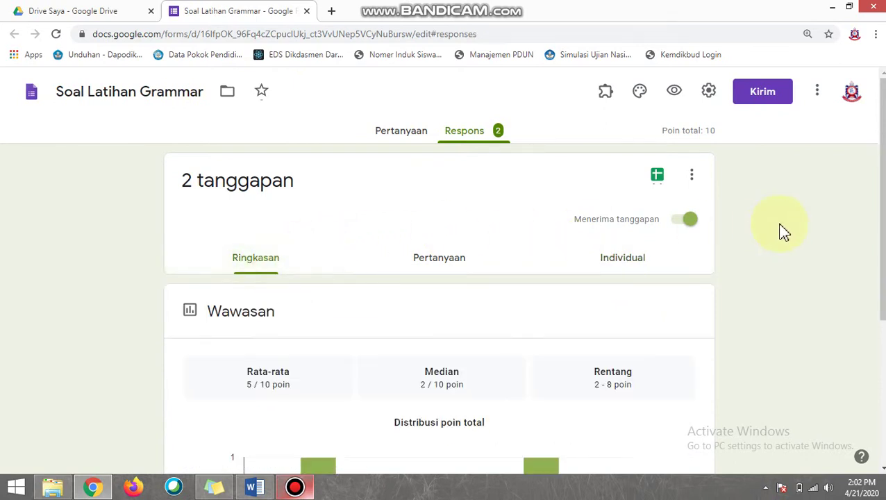
Review the total points distribution and the submitted NAMA LENGKAP answers in the response summary
{"action": "left_click_drag", "start_coordinate": [880, 119], "coordinate": [882, 151]}
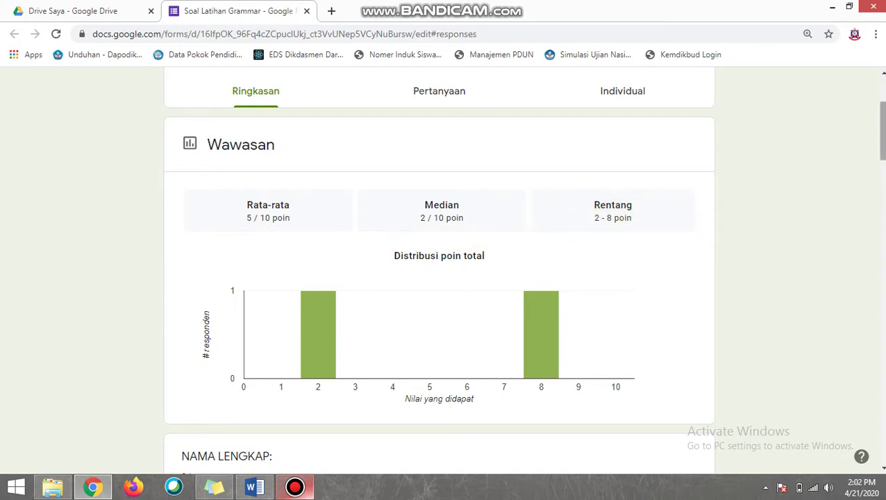
{"action": "scroll", "coordinate": [880, 132], "scroll_direction": "down", "scroll_amount": 4}
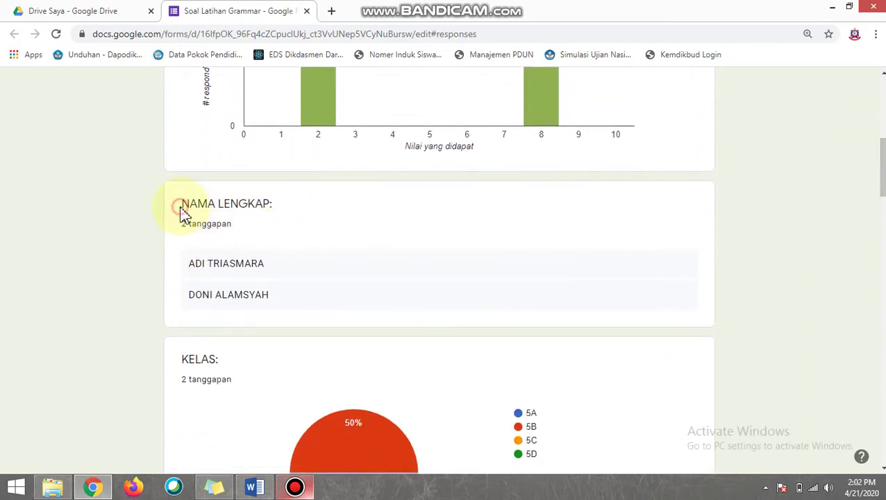
{"action": "left_click_drag", "start_coordinate": [180, 208], "coordinate": [195, 222]}
{"action": "left_click_drag", "start_coordinate": [188, 263], "coordinate": [302, 273]}
{"action": "left_click_drag", "start_coordinate": [196, 296], "coordinate": [305, 302]}
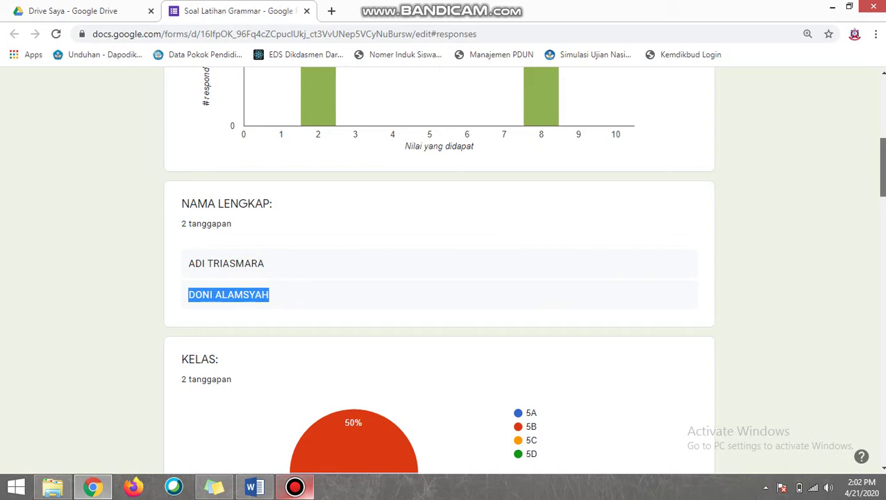
Examine the KELAS pie chart's segments and the TOKEN bar chart in the response summary
{"action": "scroll", "coordinate": [439, 271], "scroll_direction": "down", "scroll_amount": 2}
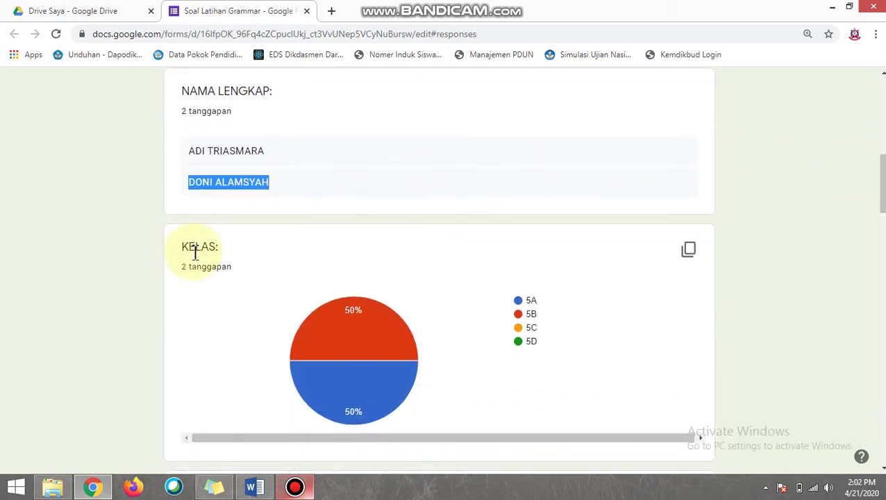
{"action": "left_click_drag", "start_coordinate": [185, 267], "coordinate": [235, 268]}
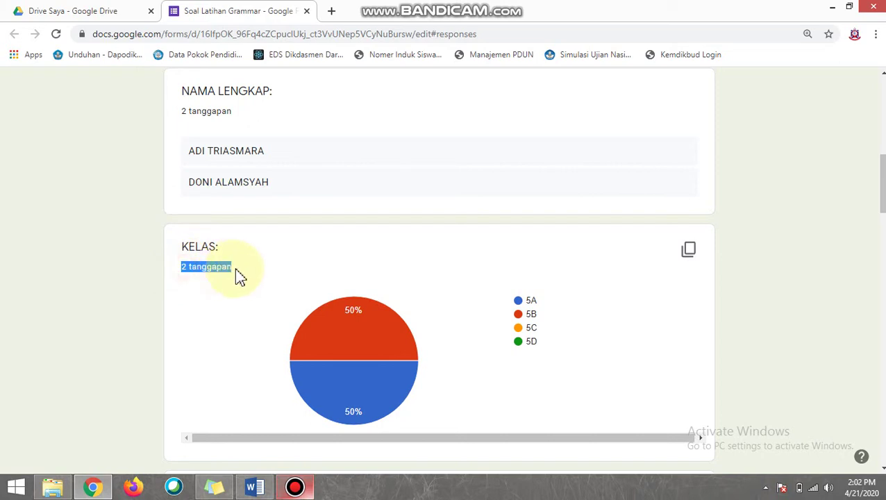
{"action": "mouse_move", "coordinate": [354, 341]}
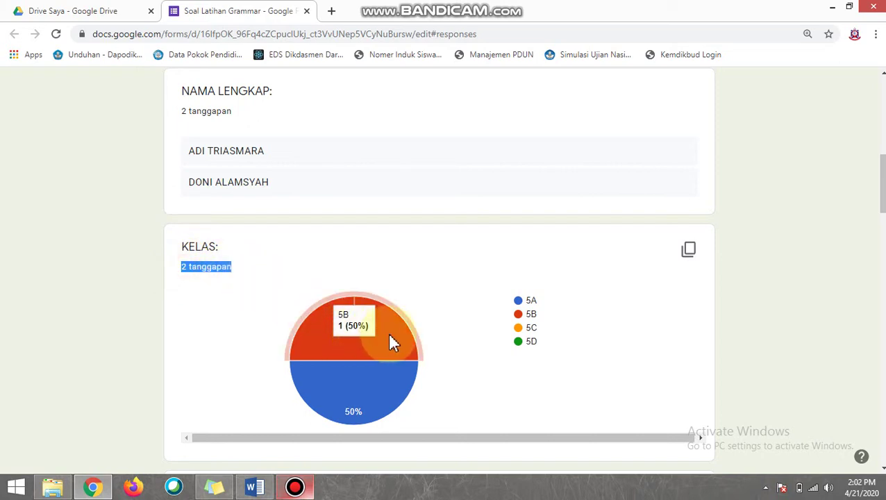
{"action": "mouse_move", "coordinate": [360, 399]}
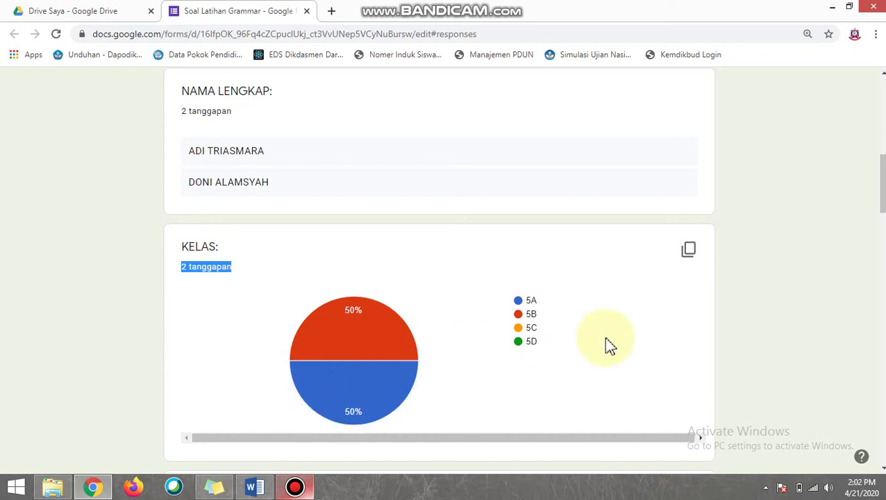
{"action": "scroll", "coordinate": [882, 193], "scroll_direction": "down", "scroll_amount": 5}
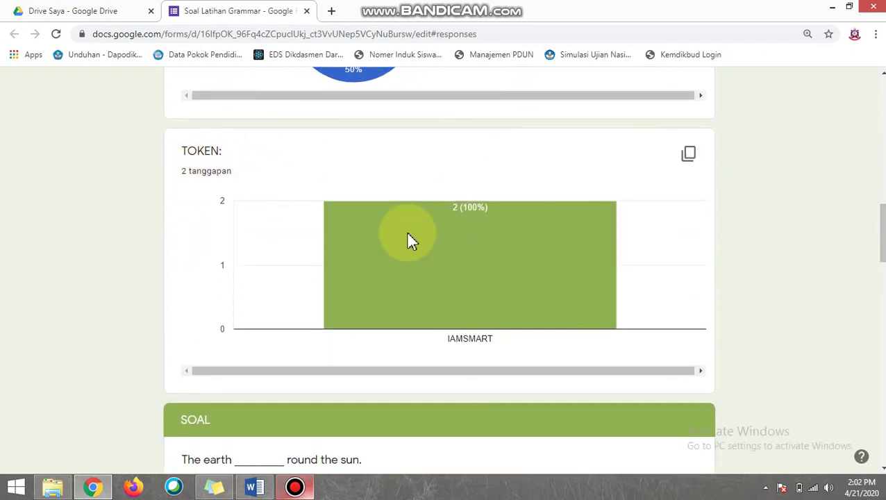
{"action": "mouse_move", "coordinate": [501, 255]}
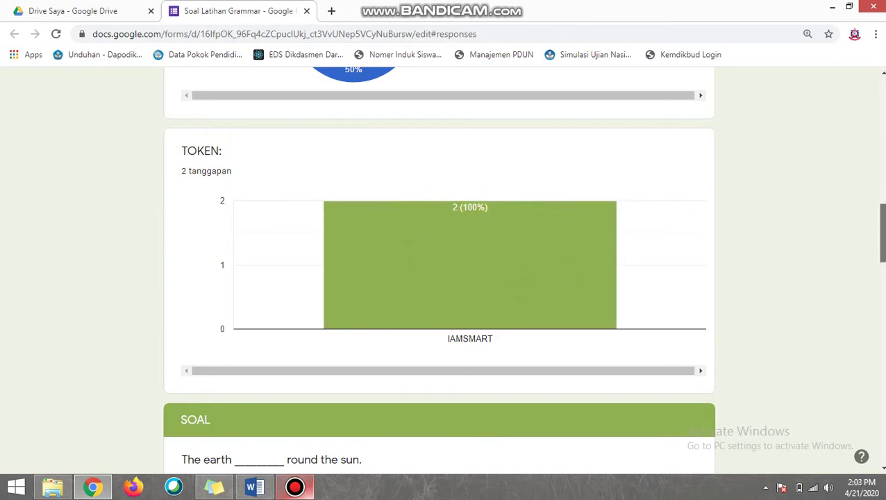
Examine the answer charts for the "The earth" and "Rice" grammar questions, checking the correct and incorrect choices
{"action": "scroll", "coordinate": [439, 271], "scroll_direction": "down", "scroll_amount": 3}
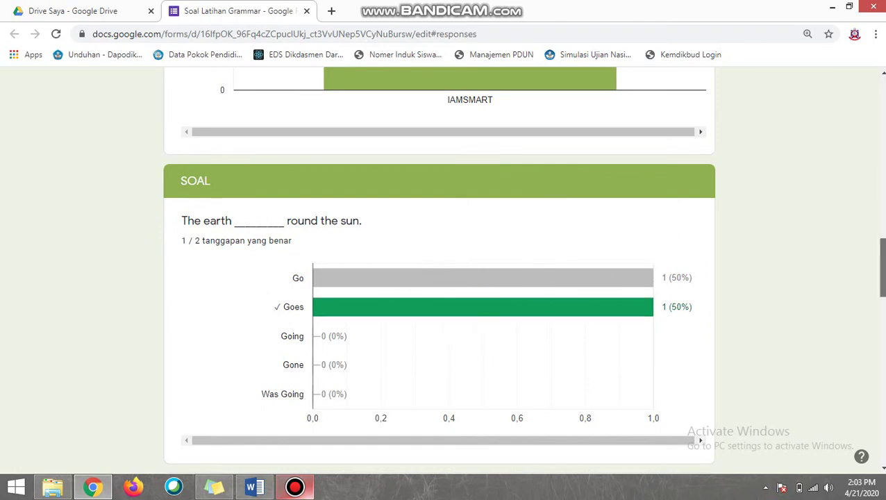
{"action": "scroll", "coordinate": [757, 263], "scroll_direction": "down", "scroll_amount": 5}
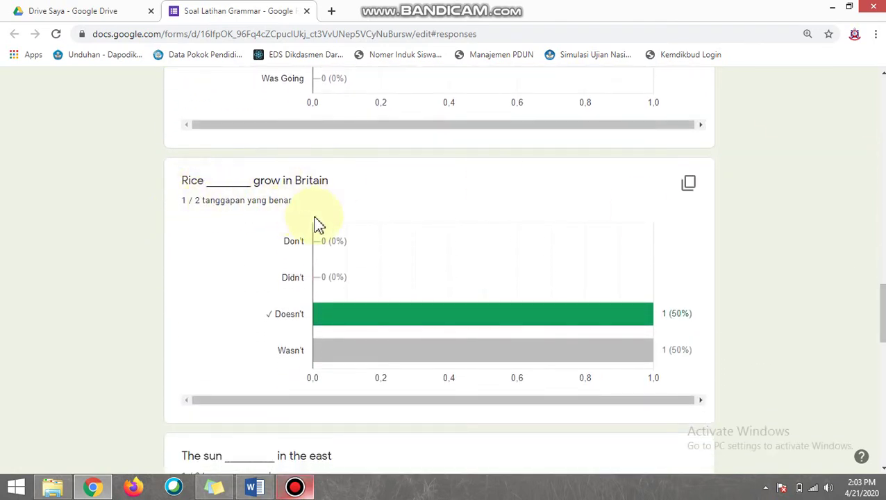
{"action": "mouse_move", "coordinate": [458, 320]}
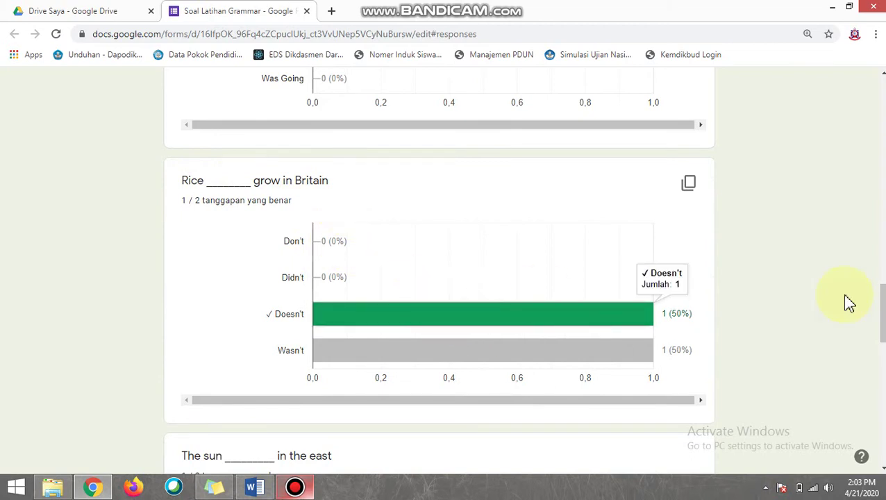
{"action": "left_click_drag", "start_coordinate": [881, 312], "coordinate": [882, 276]}
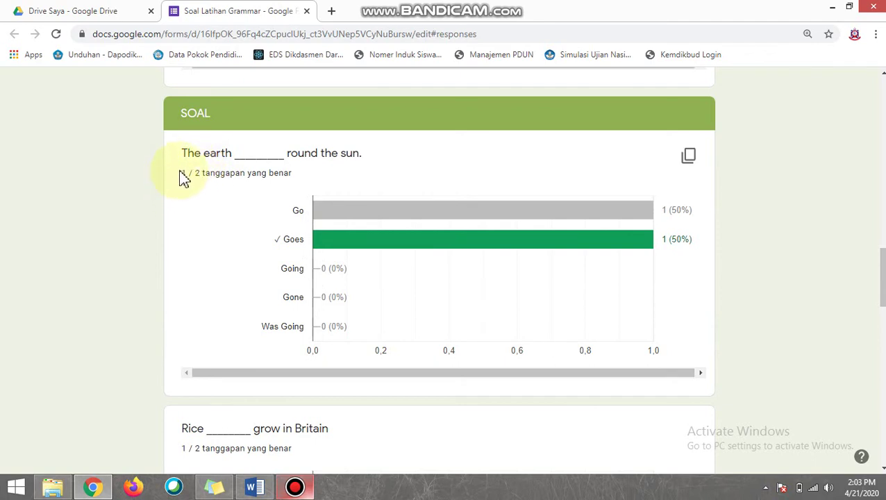
{"action": "mouse_move", "coordinate": [401, 201]}
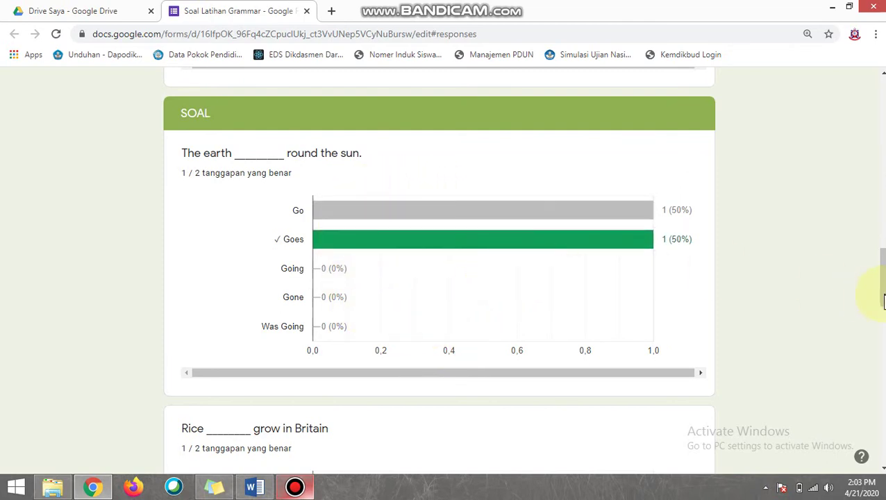
{"action": "scroll", "coordinate": [876, 292], "scroll_direction": "down", "scroll_amount": 3}
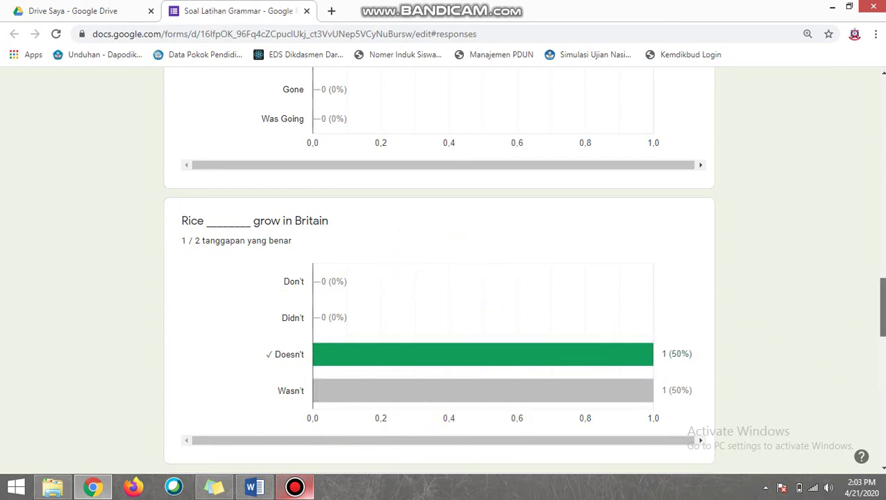
Review the NAMA LENGKAP responses in the Pertanyaan view, and switch to the Individual responses
{"action": "left_click_drag", "start_coordinate": [882, 308], "coordinate": [882, 132]}
{"action": "scroll", "coordinate": [528, 150], "scroll_direction": "up", "scroll_amount": 1}
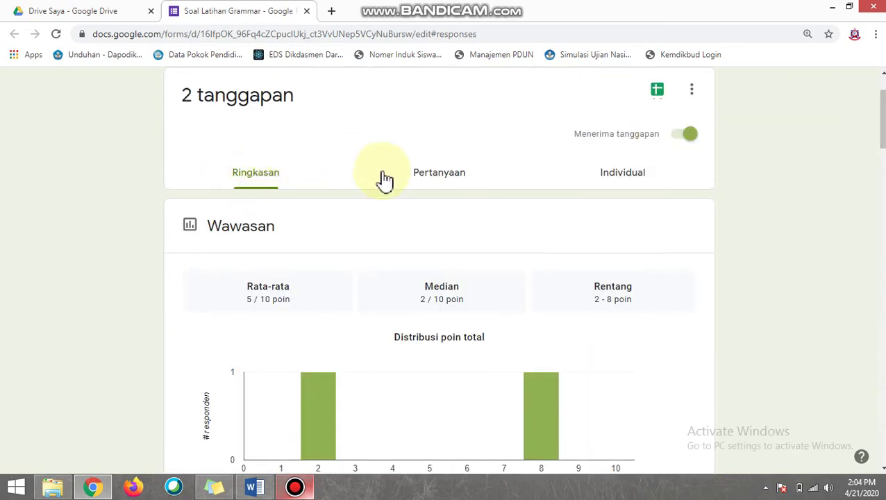
{"action": "left_click", "coordinate": [452, 182]}
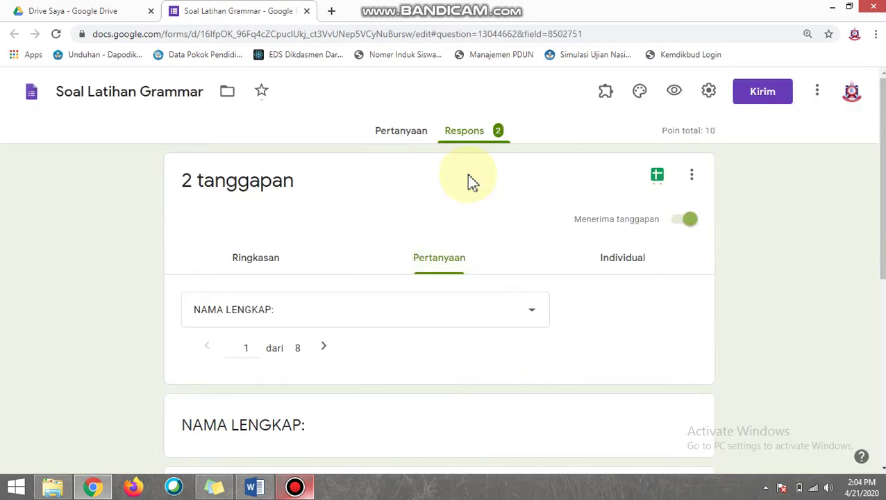
{"action": "scroll", "coordinate": [876, 199], "scroll_direction": "down", "scroll_amount": 4}
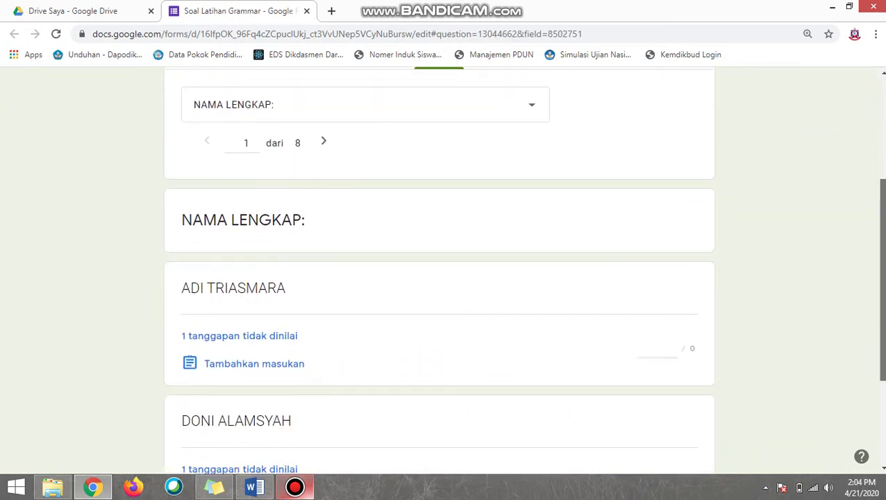
{"action": "scroll", "coordinate": [439, 277], "scroll_direction": "up", "scroll_amount": 5}
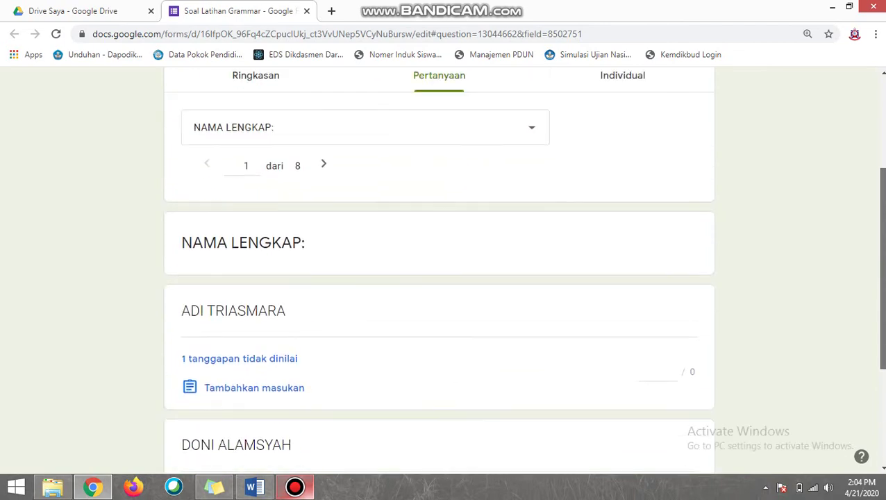
{"action": "left_click", "coordinate": [613, 257]}
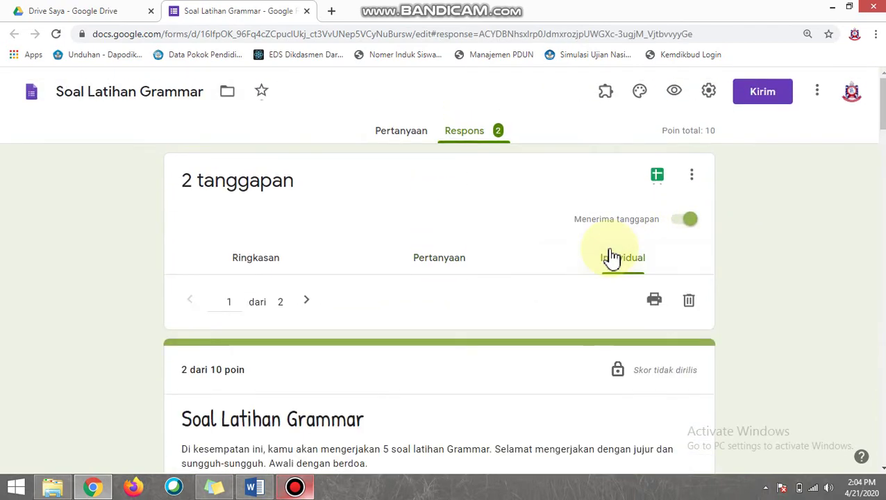
Examine the first student's individual response, including the identity fields and the marked answers to the "The earth" and "Rice" questions
{"action": "scroll", "coordinate": [879, 104], "scroll_direction": "down", "scroll_amount": 5}
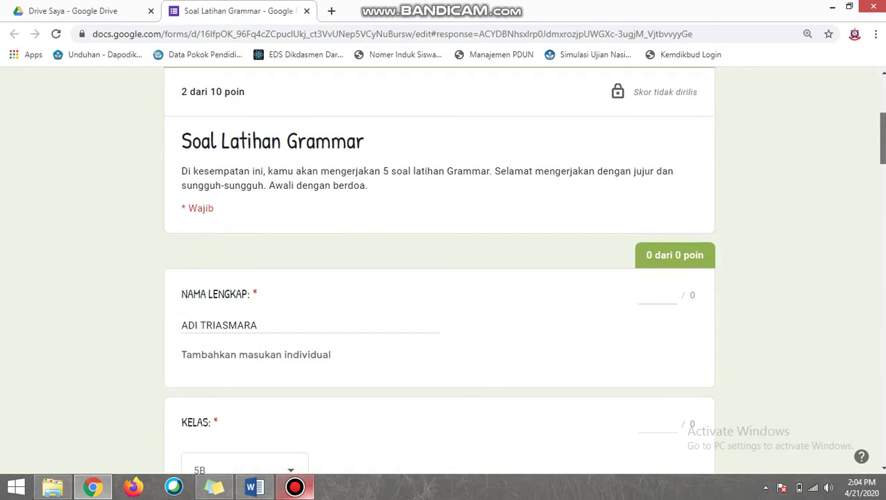
{"action": "scroll", "coordinate": [439, 277], "scroll_direction": "down", "scroll_amount": 8}
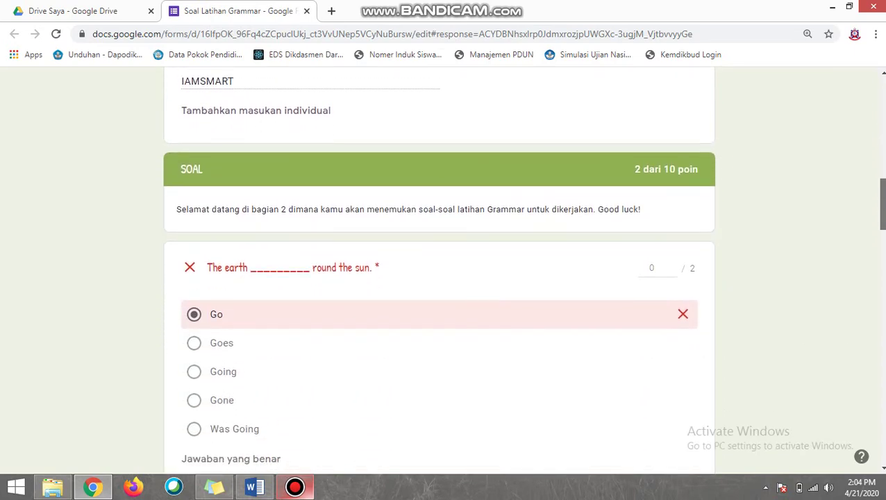
{"action": "scroll", "coordinate": [438, 278], "scroll_direction": "up", "scroll_amount": 10}
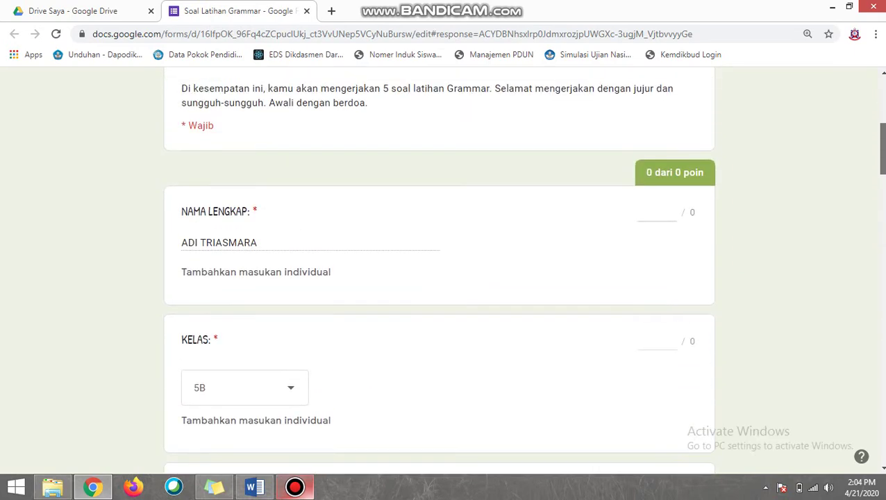
{"action": "scroll", "coordinate": [439, 278], "scroll_direction": "down", "scroll_amount": 5}
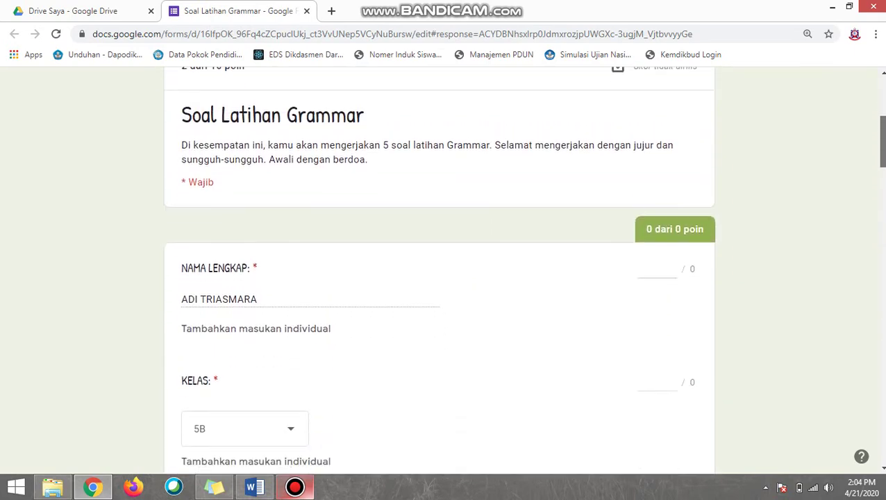
{"action": "scroll", "coordinate": [439, 278], "scroll_direction": "down", "scroll_amount": 8}
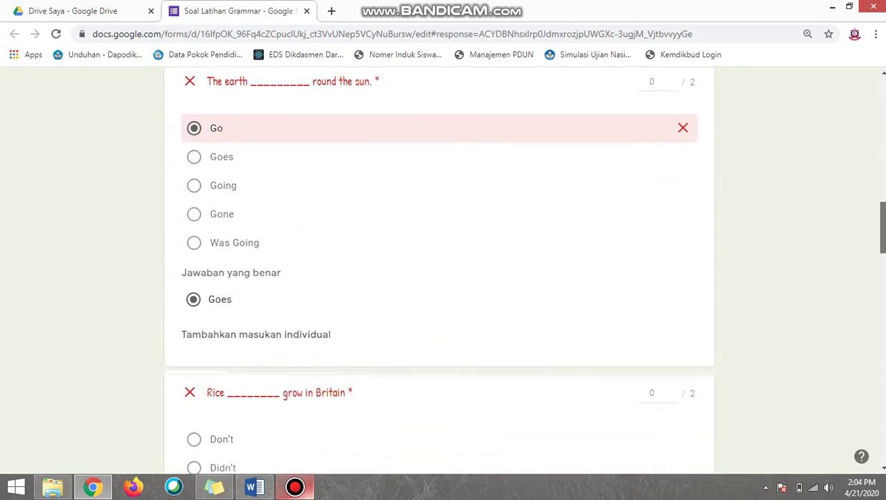
{"action": "scroll", "coordinate": [439, 277], "scroll_direction": "up", "scroll_amount": 1}
{"action": "scroll", "coordinate": [466, 213], "scroll_direction": "up", "scroll_amount": 15}
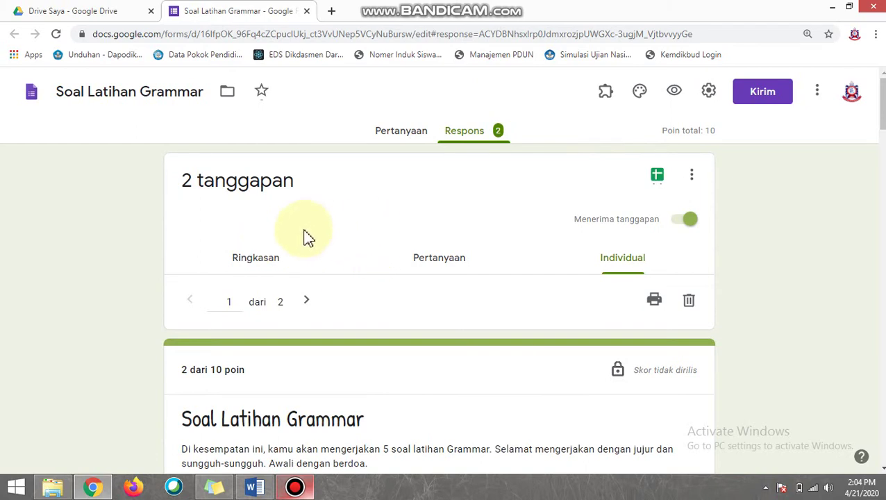
Return to the Ringkasan view of the responses and review its score overview and the TOKEN chart
{"action": "left_click", "coordinate": [258, 263]}
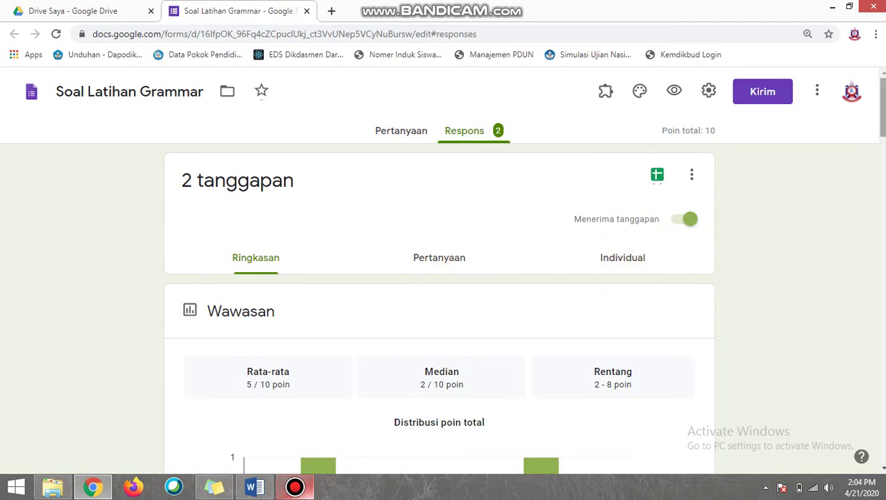
{"action": "scroll", "coordinate": [441, 270], "scroll_direction": "down", "scroll_amount": 10}
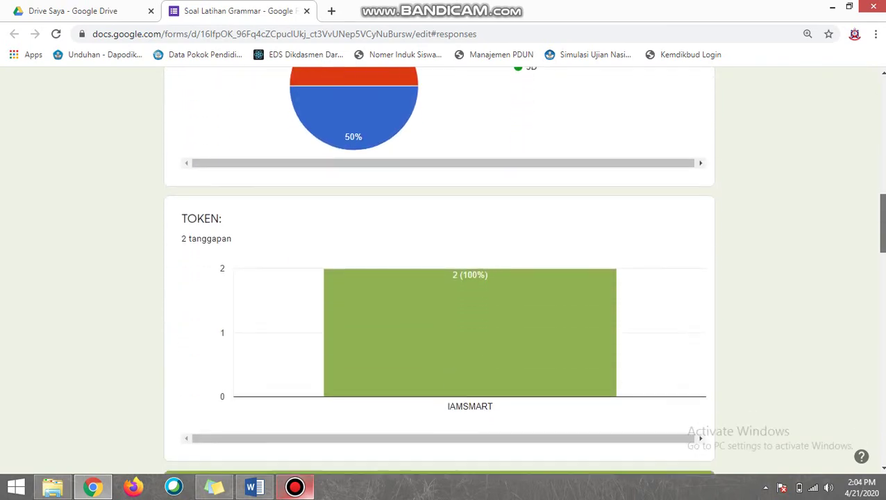
{"action": "scroll", "coordinate": [441, 271], "scroll_direction": "up", "scroll_amount": 15}
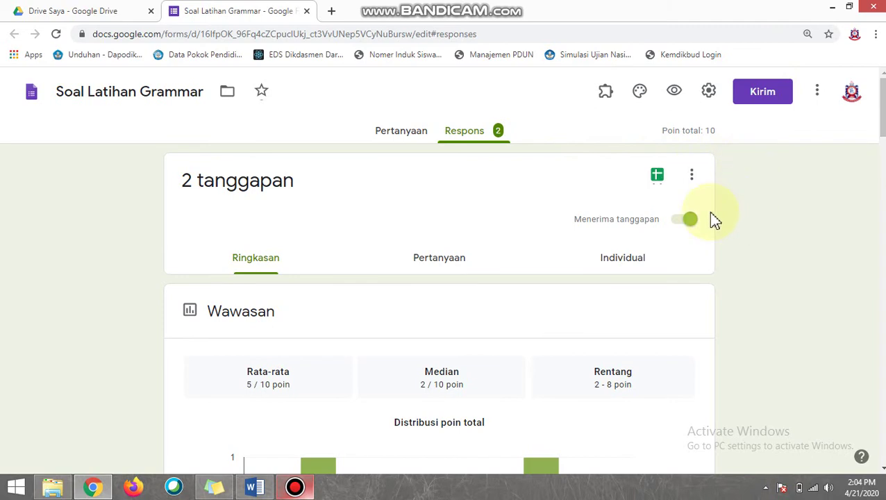
{"action": "left_click", "coordinate": [658, 176]}
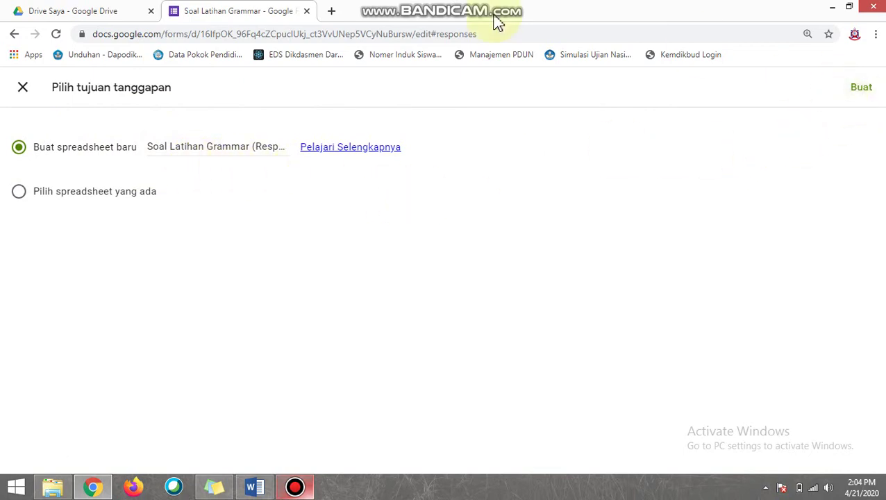
{"action": "left_click", "coordinate": [22, 87]}
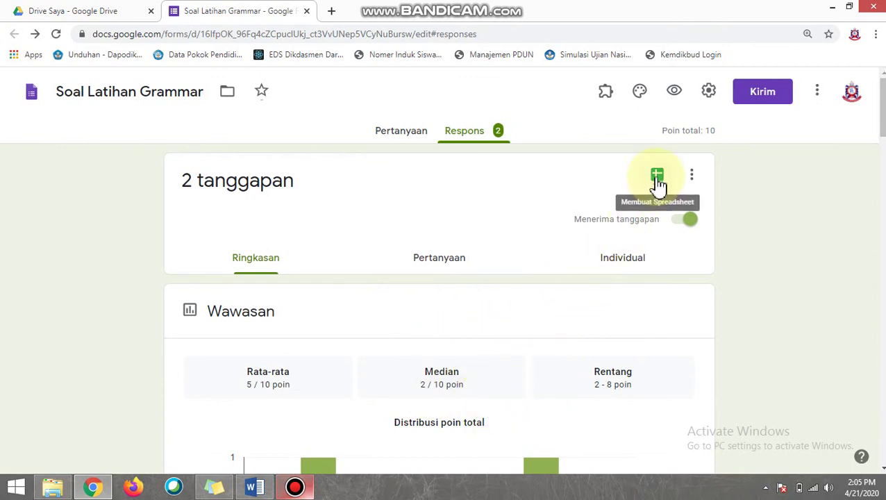
{"action": "left_click", "coordinate": [383, 133]}
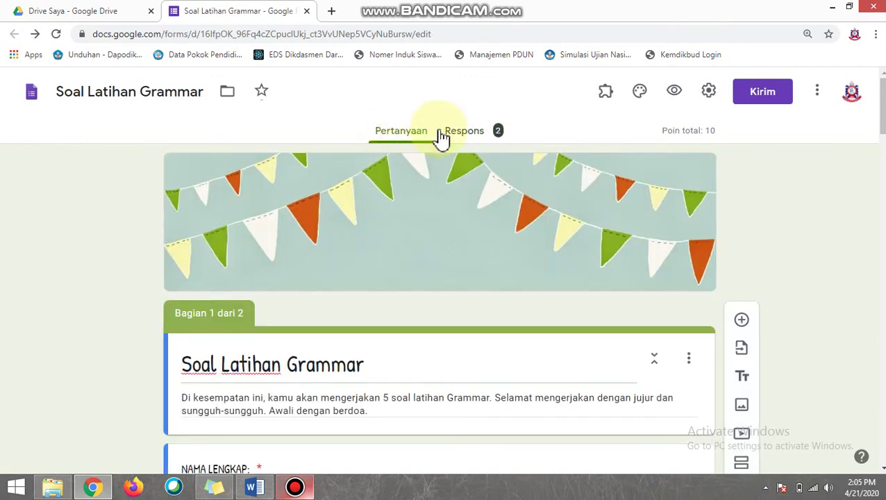
{"action": "left_click", "coordinate": [466, 133]}
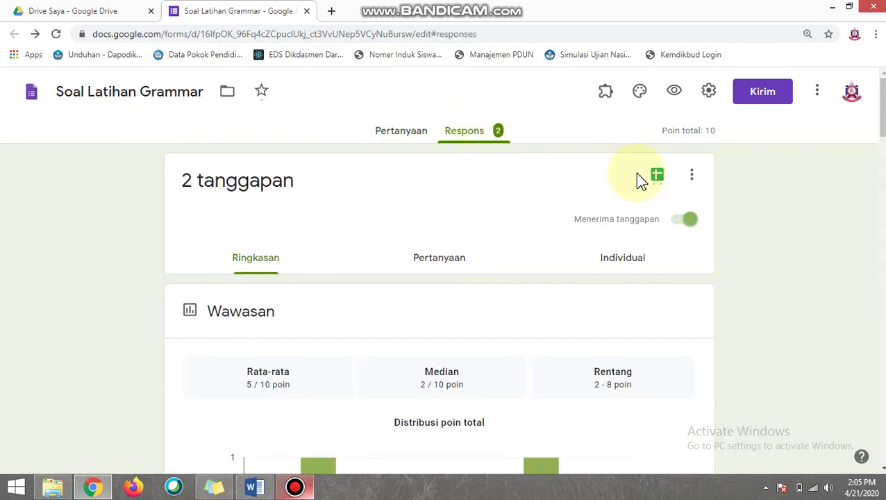
Create a new spreadsheet from the quiz responses, keeping the suggested file name
{"action": "left_click", "coordinate": [656, 179]}
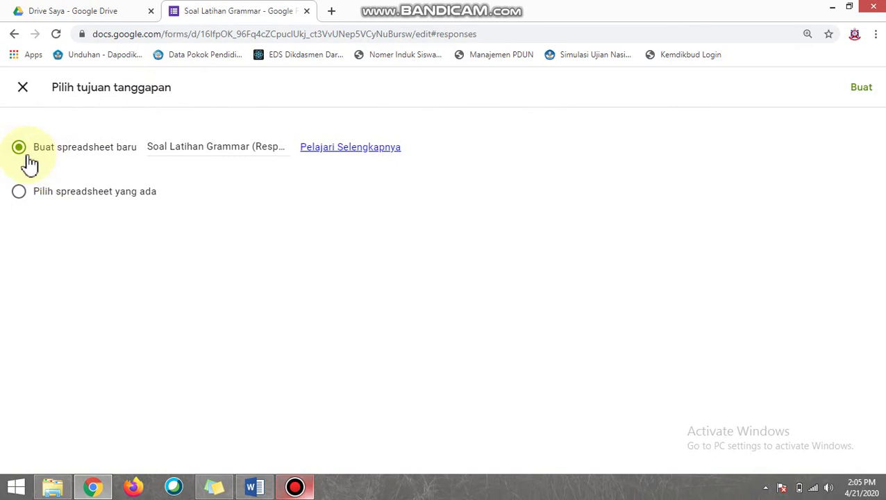
{"action": "left_click", "coordinate": [862, 89]}
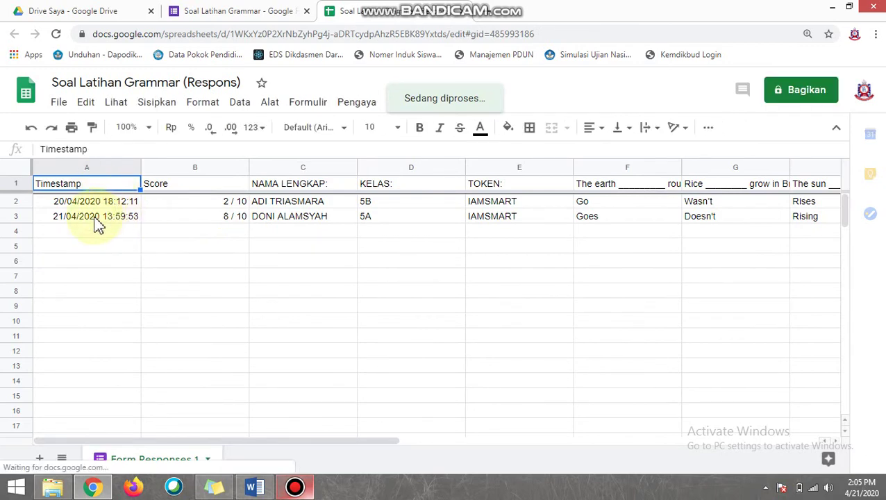
Examine the Score column for both students and the answer columns further along in the response spreadsheet
{"action": "left_click", "coordinate": [190, 190]}
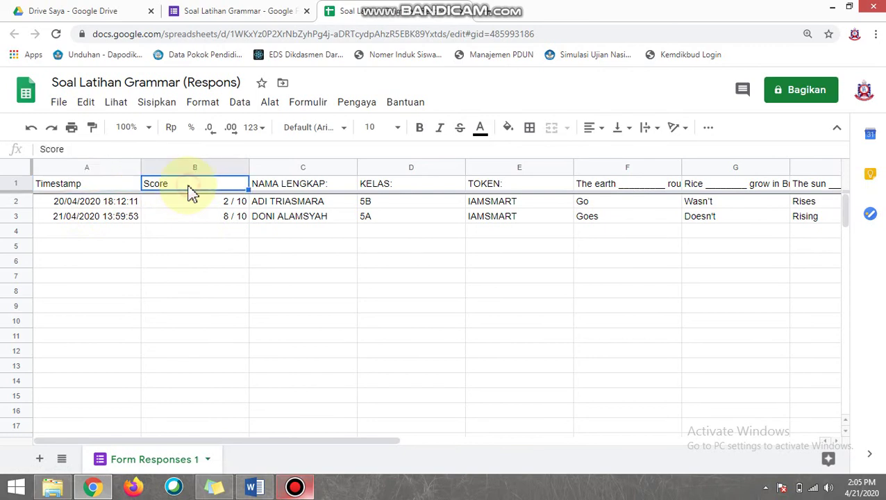
{"action": "left_click", "coordinate": [213, 204]}
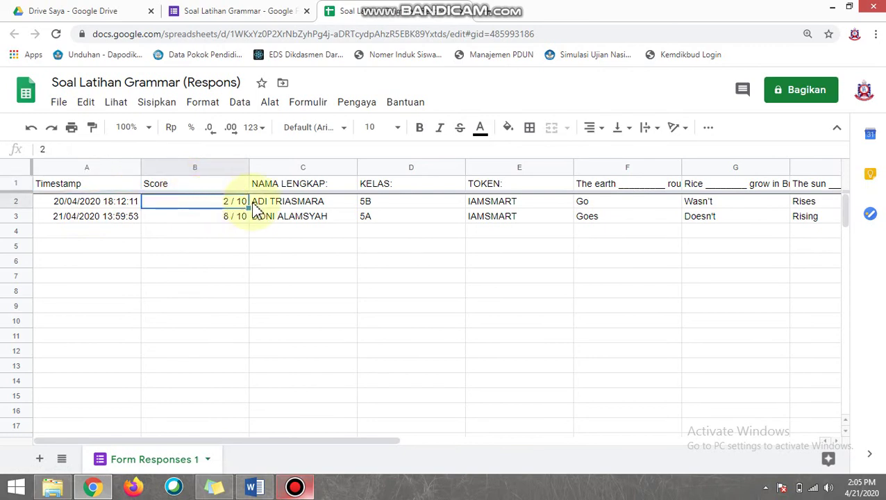
{"action": "left_click", "coordinate": [227, 221]}
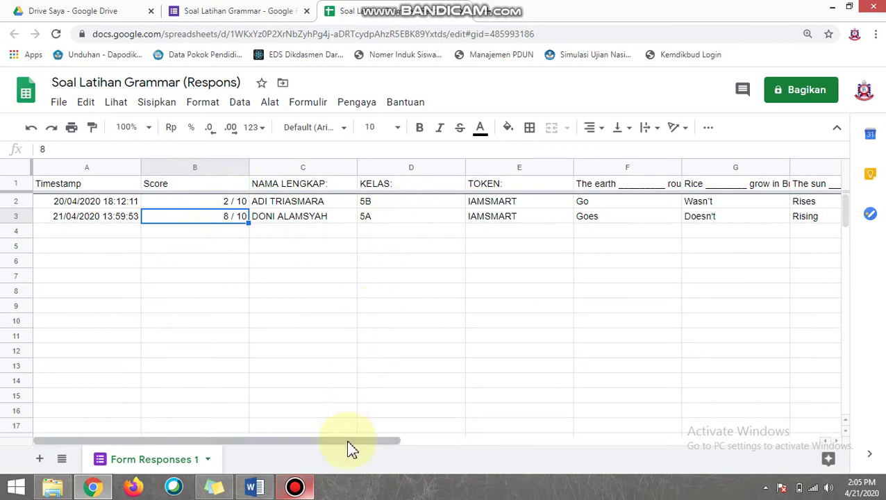
{"action": "left_click_drag", "start_coordinate": [349, 441], "coordinate": [402, 458]}
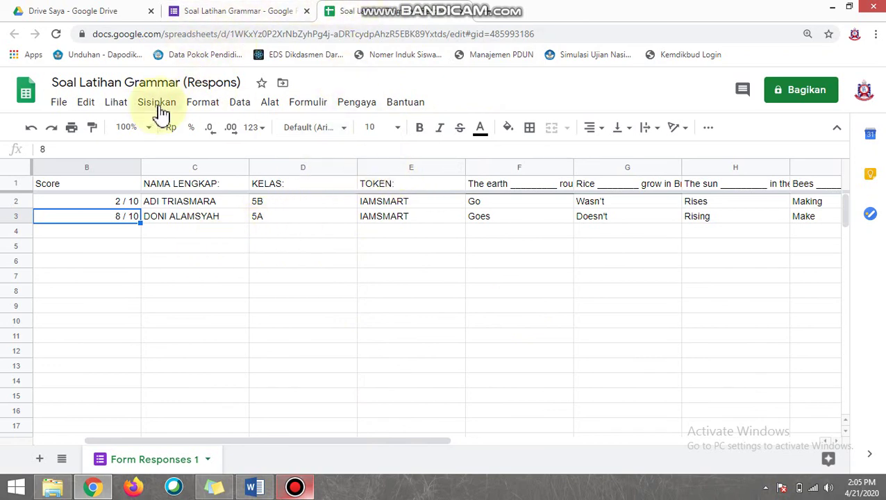
Download the Soal Latihan Grammar (Respons) spreadsheet as a Microsoft Excel (.xlsx) file
{"action": "left_click", "coordinate": [59, 104]}
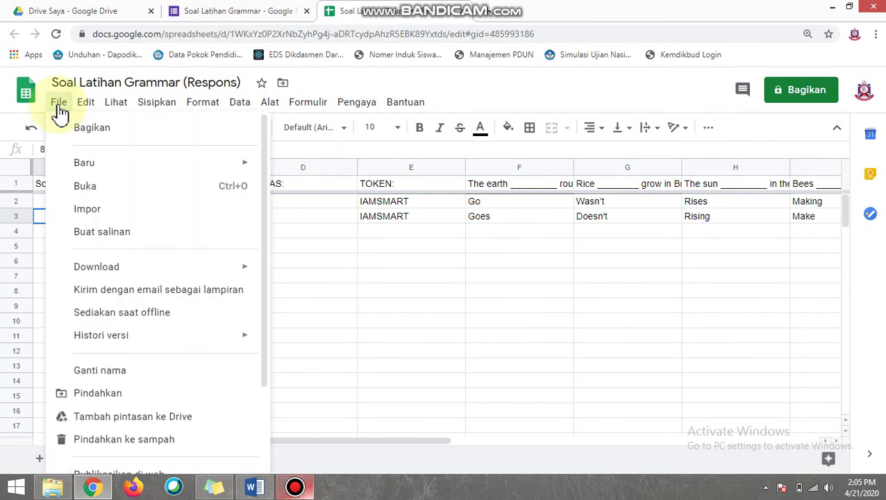
{"action": "mouse_move", "coordinate": [154, 271]}
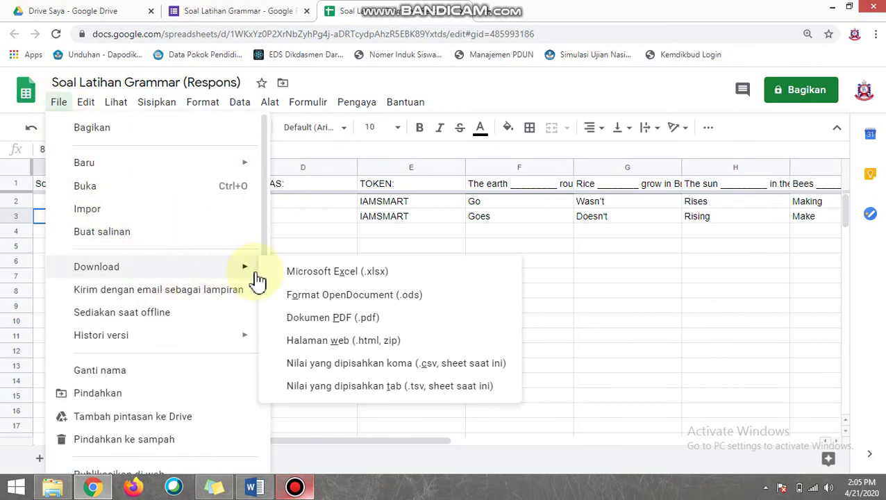
{"action": "left_click", "coordinate": [320, 281]}
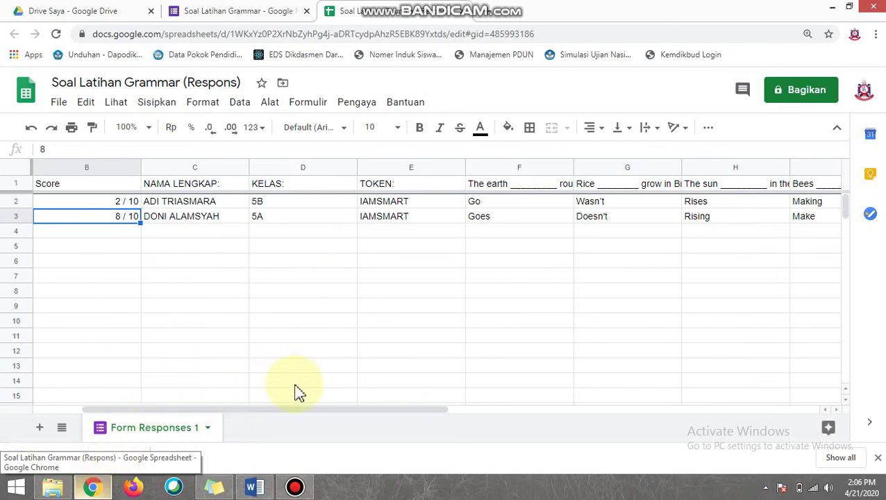
Try to open the downloaded response workbook in Microsoft Excel, and close Excel to return to the online spreadsheet
{"action": "left_click", "coordinate": [108, 460]}
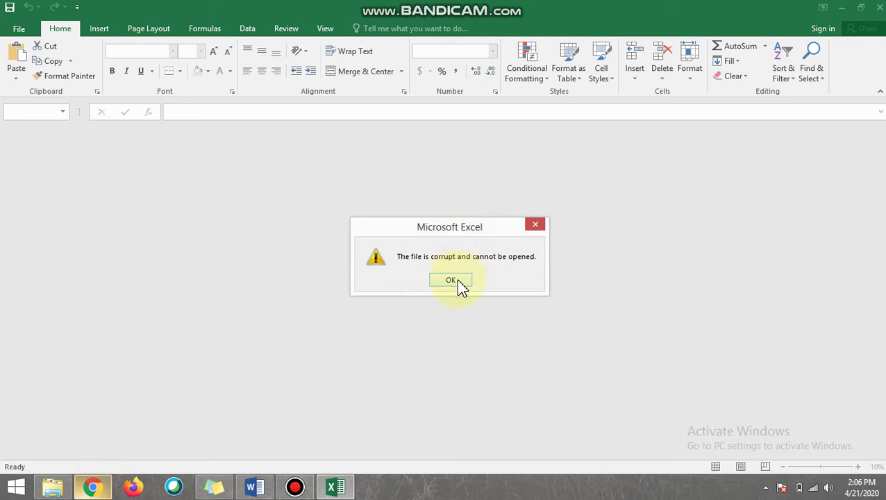
{"action": "left_click", "coordinate": [451, 279]}
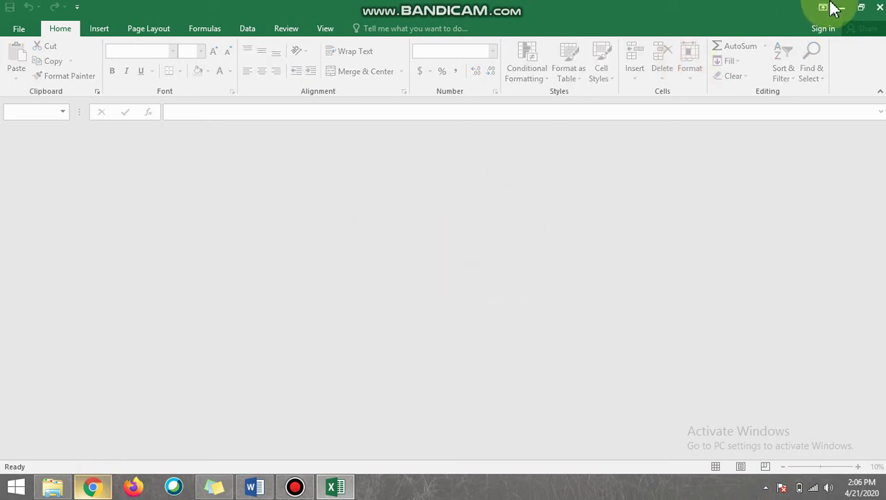
{"action": "left_click", "coordinate": [876, 7]}
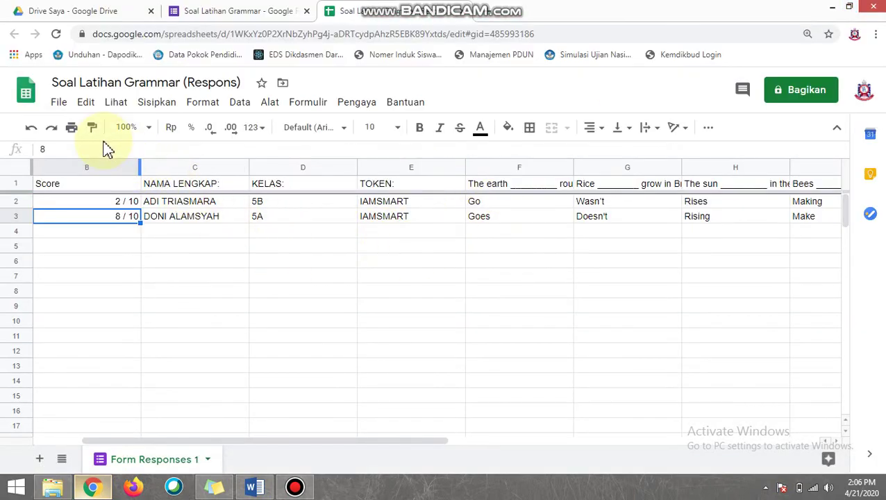
{"action": "left_click", "coordinate": [58, 104]}
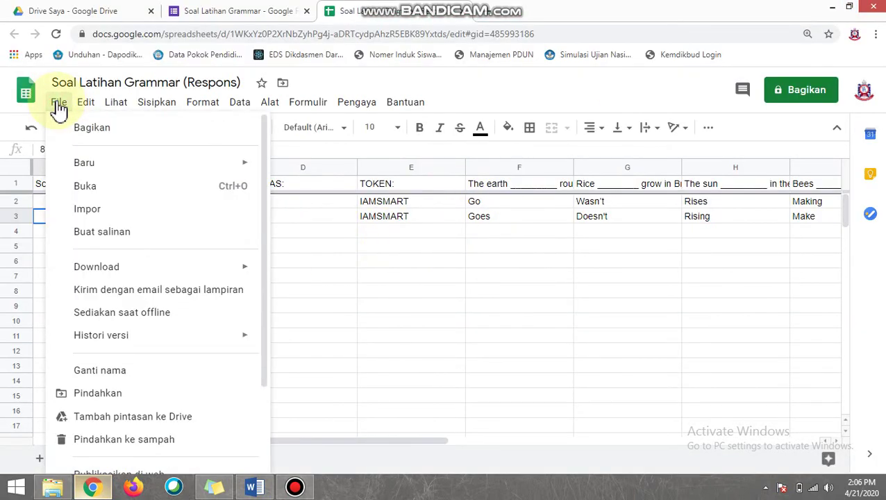
{"action": "mouse_move", "coordinate": [170, 274]}
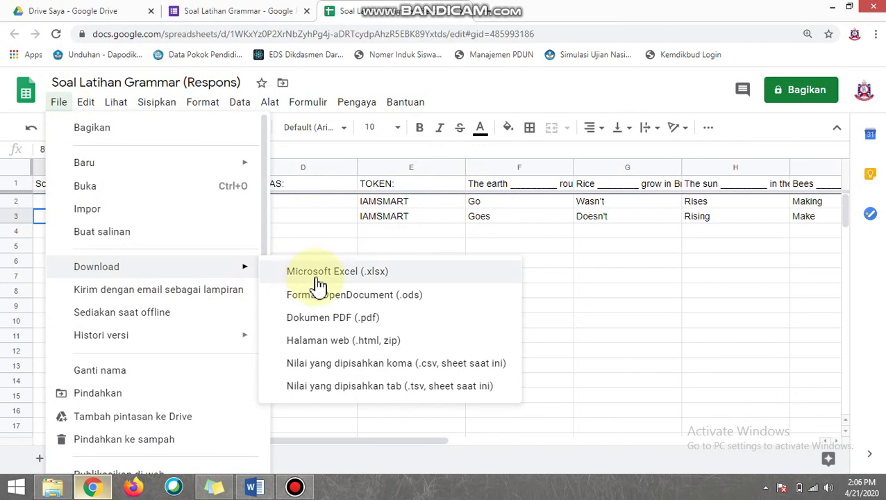
{"action": "left_click", "coordinate": [580, 312]}
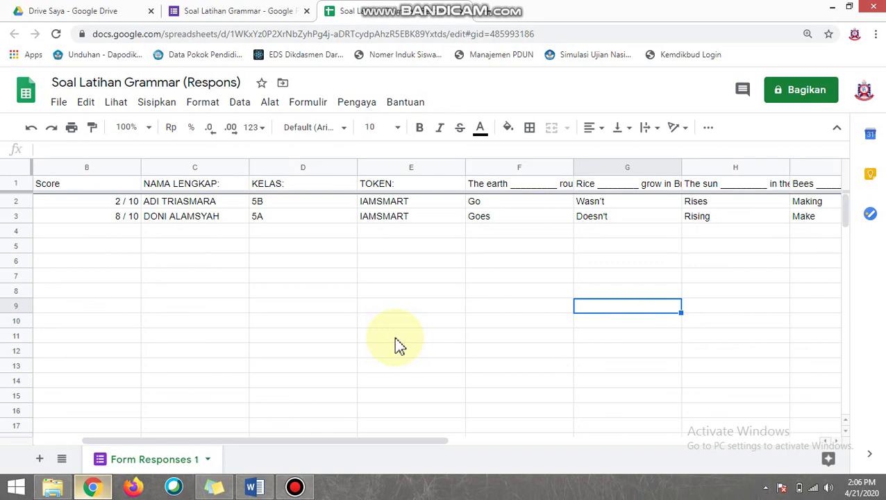
{"action": "left_click", "coordinate": [297, 488]}
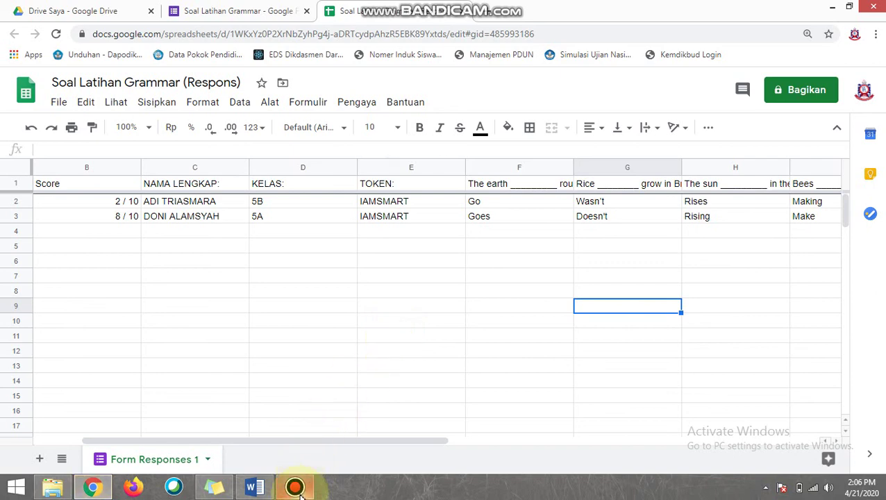